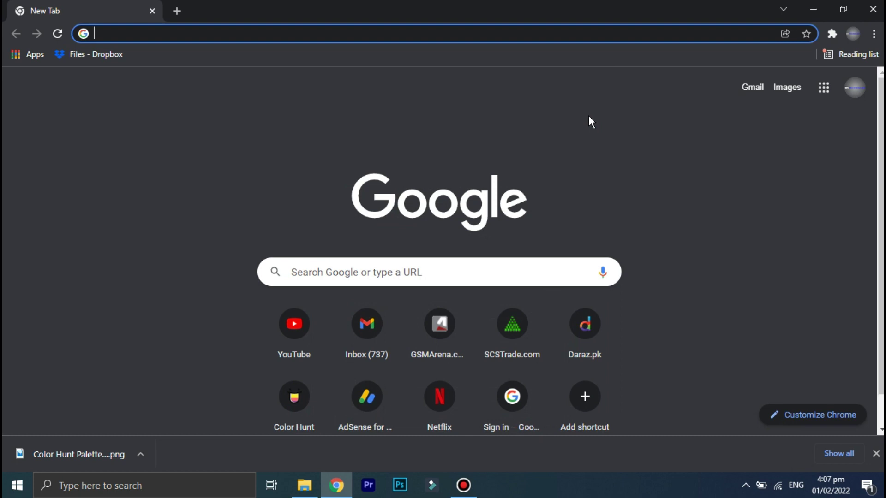
{"action": "type", "text": "tel"}
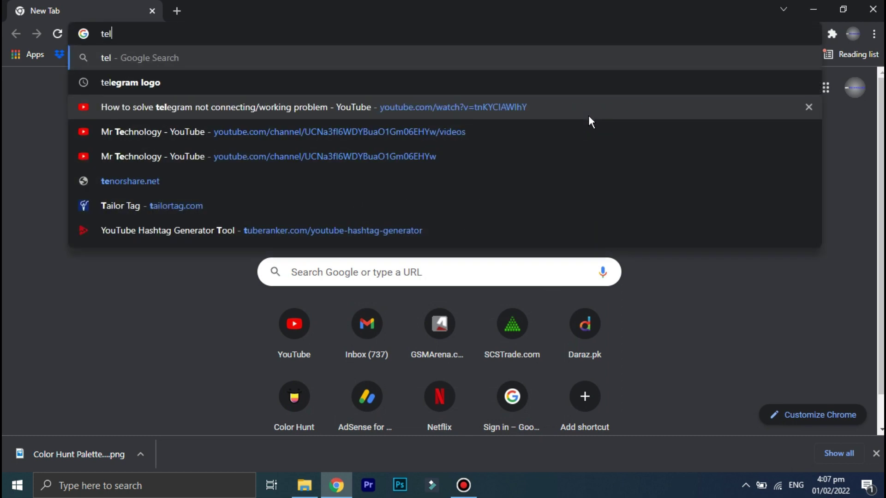
{"action": "type", "text": "egramfx"}
Fix the typo in the 'telegram for pc' query and run the Google search
{"action": "key", "text": "BackSpace"}
{"action": "key", "text": "BackSpace"}
{"action": "type", "text": "f"}
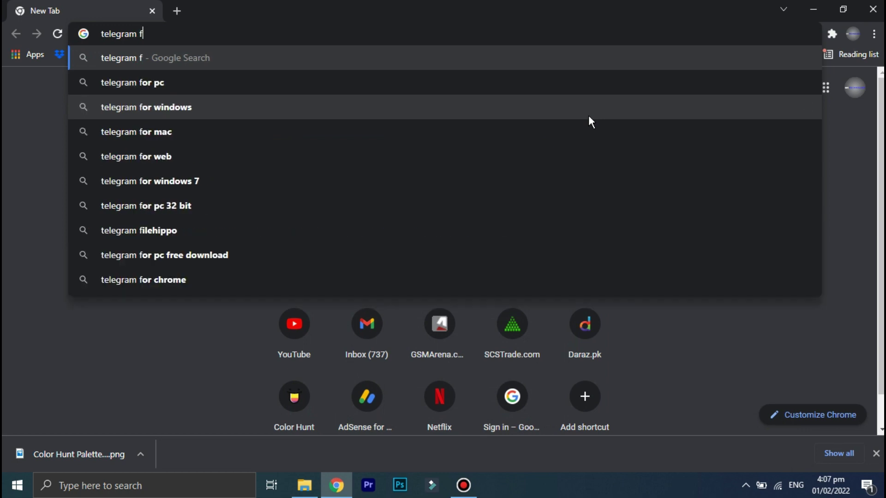
{"action": "type", "text": "or"}
{"action": "key", "text": "Return"}
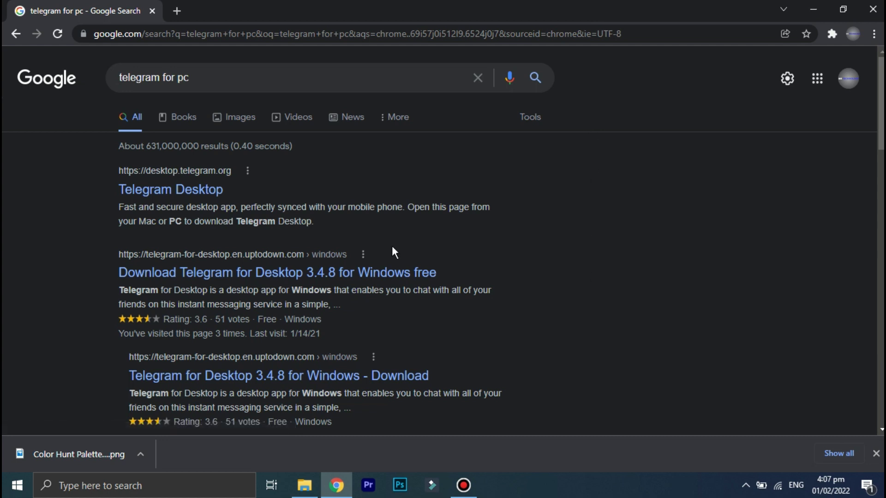
Download tsetup-x64.3.5.0.exe for Windows x64 from desktop.telegram.org and open it
{"action": "left_click", "coordinate": [193, 190]}
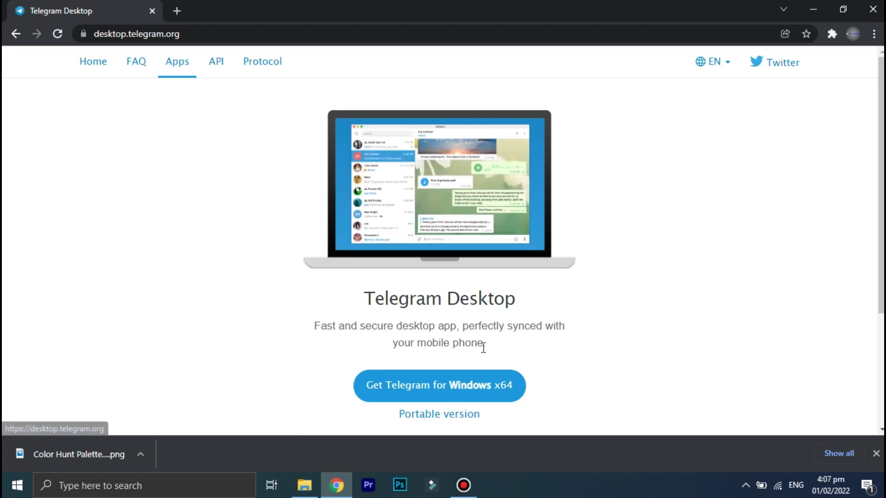
{"action": "left_click", "coordinate": [473, 388]}
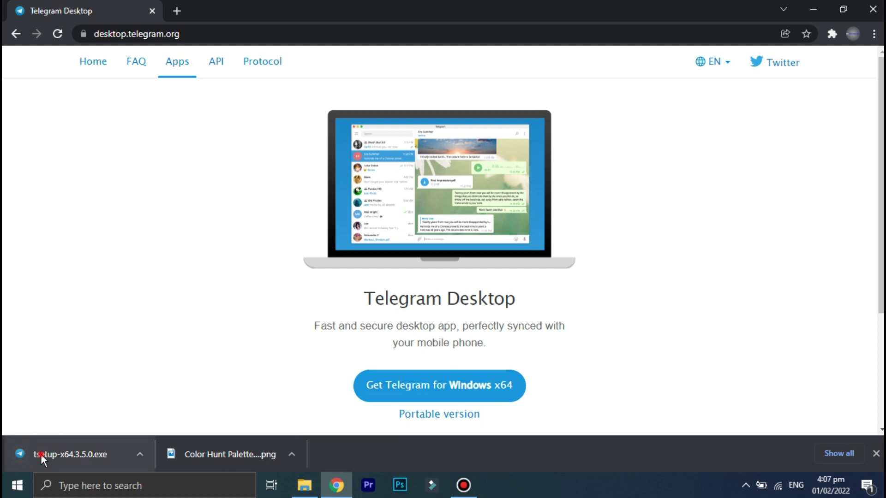
{"action": "left_click", "coordinate": [41, 454]}
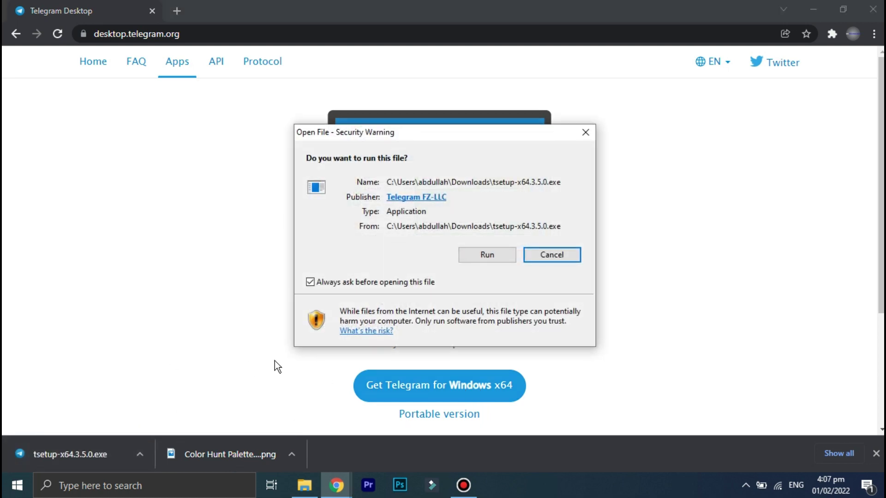
Install Telegram in English with default folders and a desktop shortcut, then launch it
{"action": "left_click", "coordinate": [476, 257]}
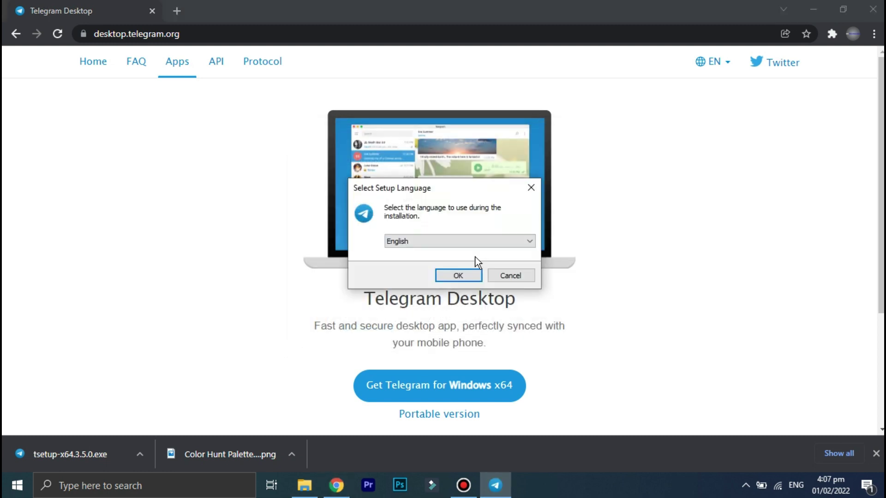
{"action": "left_click", "coordinate": [460, 275]}
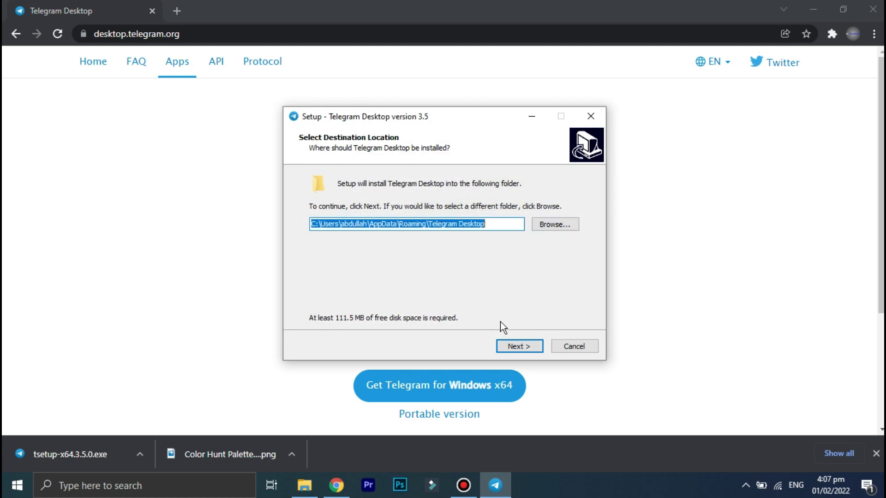
{"action": "left_click", "coordinate": [508, 346]}
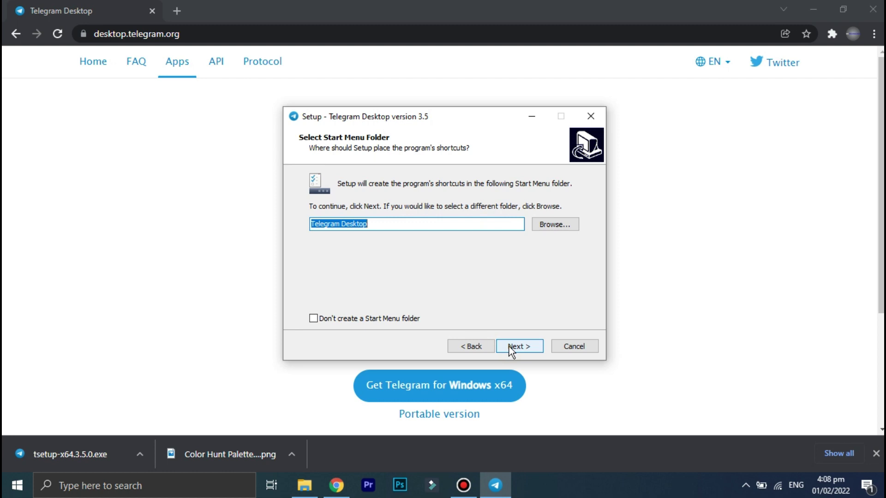
{"action": "left_click", "coordinate": [510, 347]}
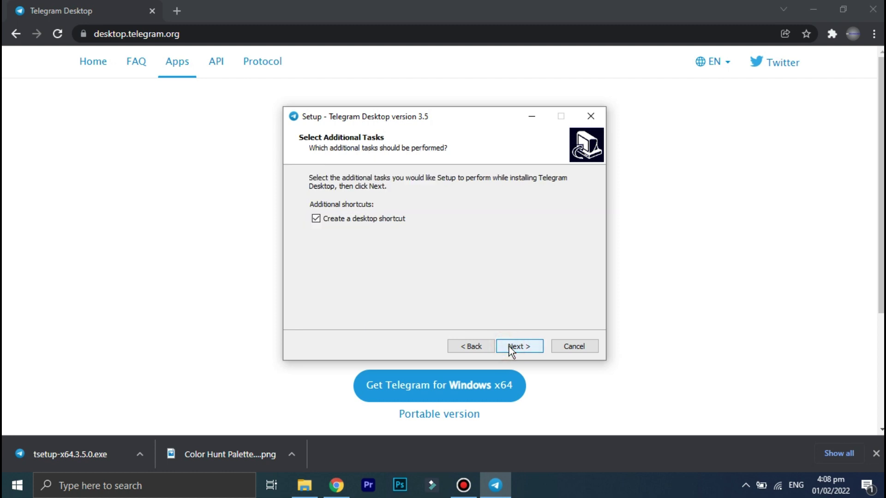
{"action": "left_click", "coordinate": [509, 347]}
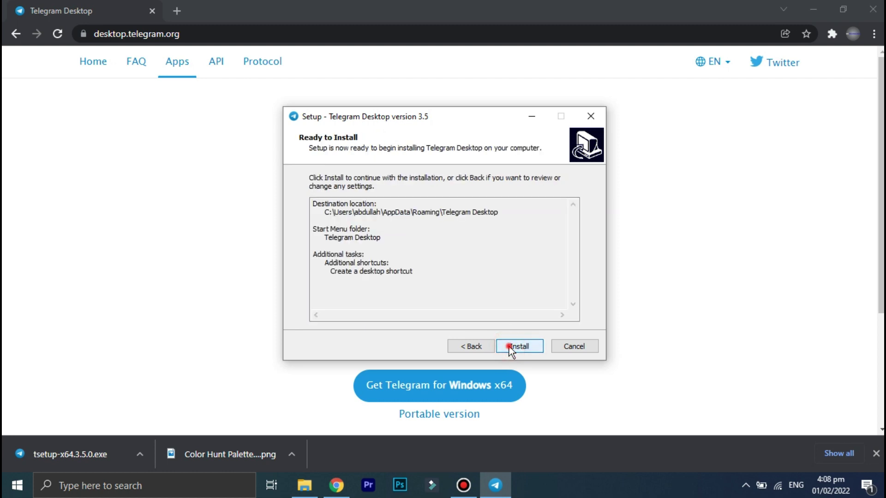
{"action": "left_click", "coordinate": [509, 347]}
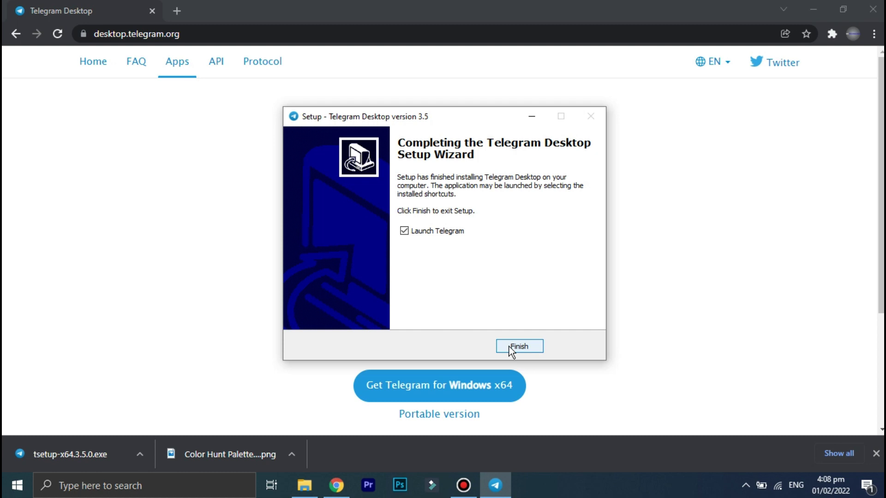
{"action": "left_click", "coordinate": [509, 347]}
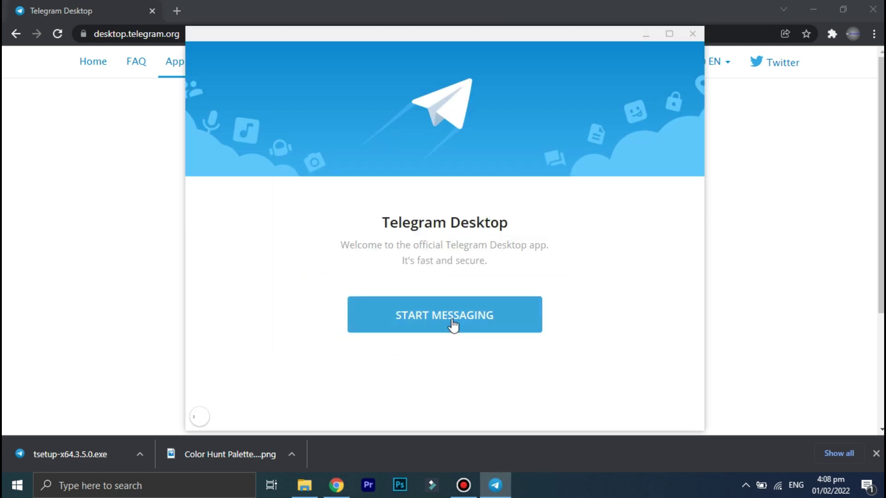
Choose phone-number login and submit the Pakistan number to get a code
{"action": "left_click", "coordinate": [451, 322]}
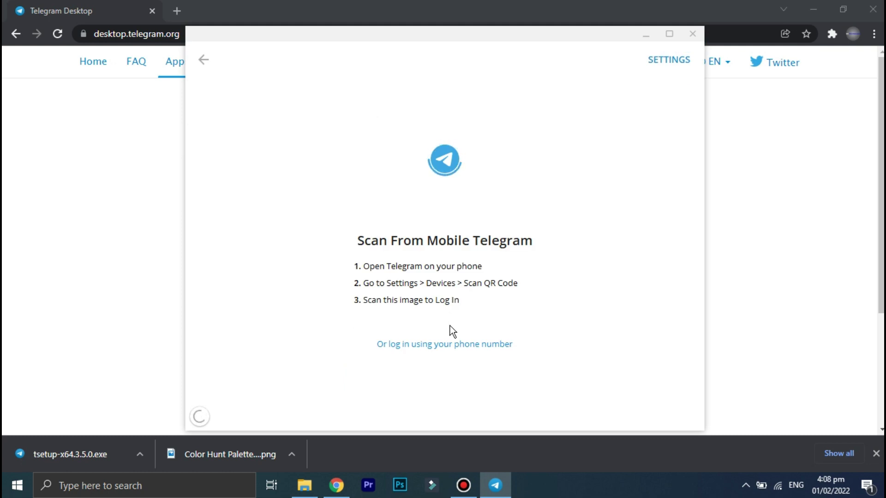
{"action": "left_click", "coordinate": [443, 346]}
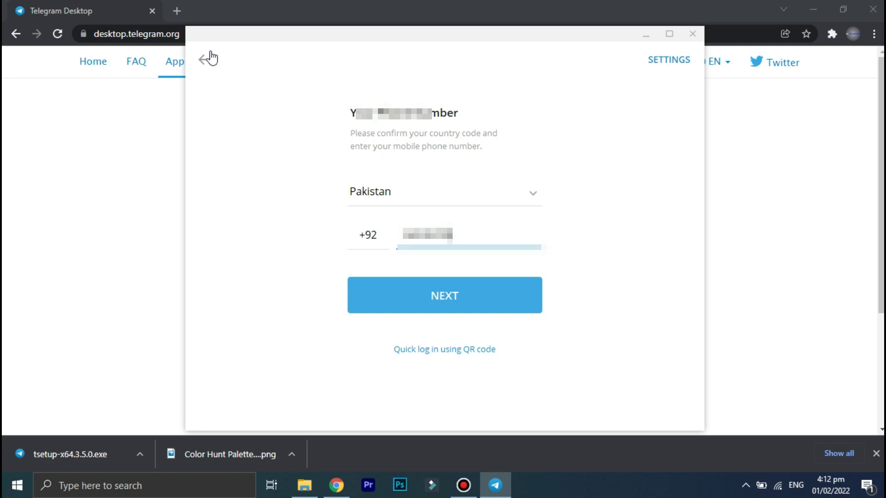
{"action": "type", "text": "00"}
{"action": "left_click", "coordinate": [400, 303]}
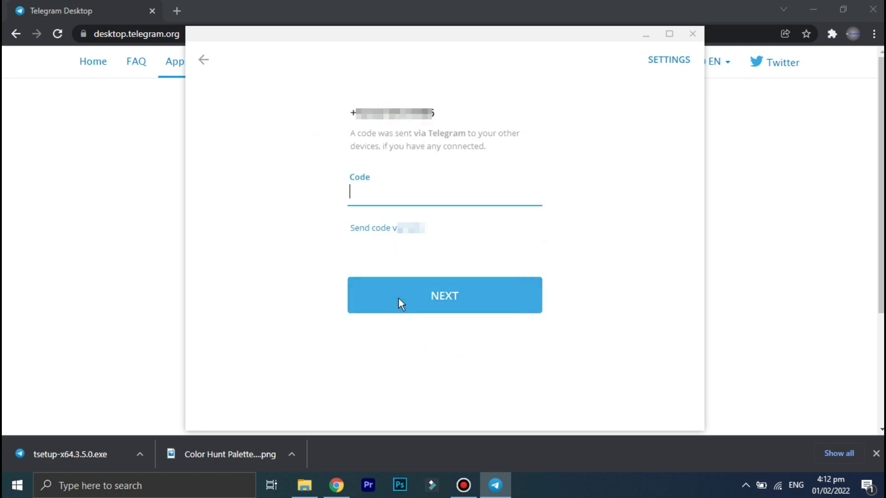
{"action": "type", "text": "191"}
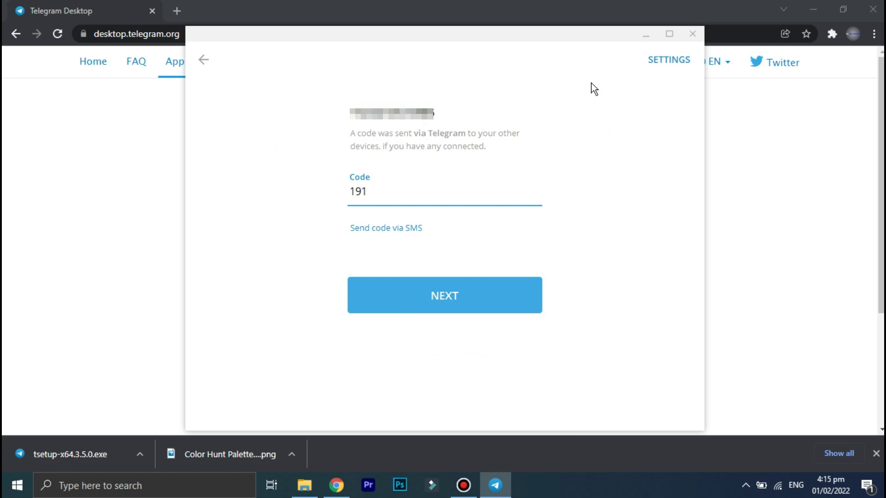
{"action": "type", "text": "98"}
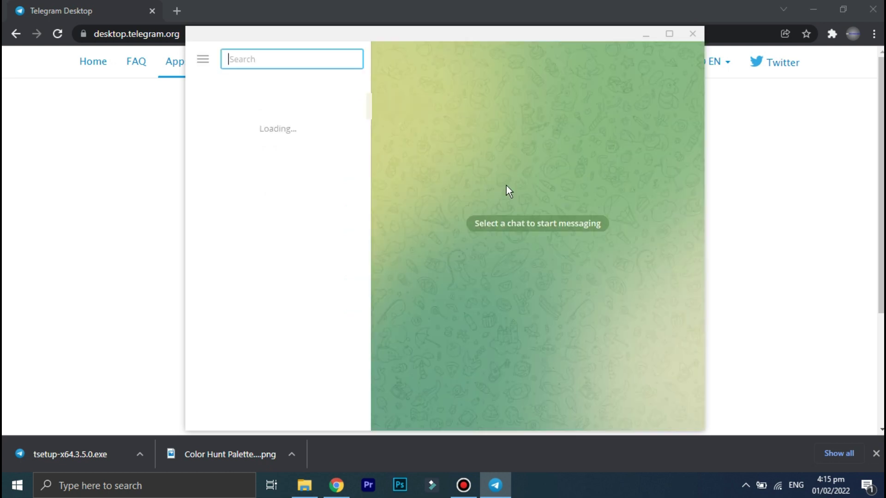